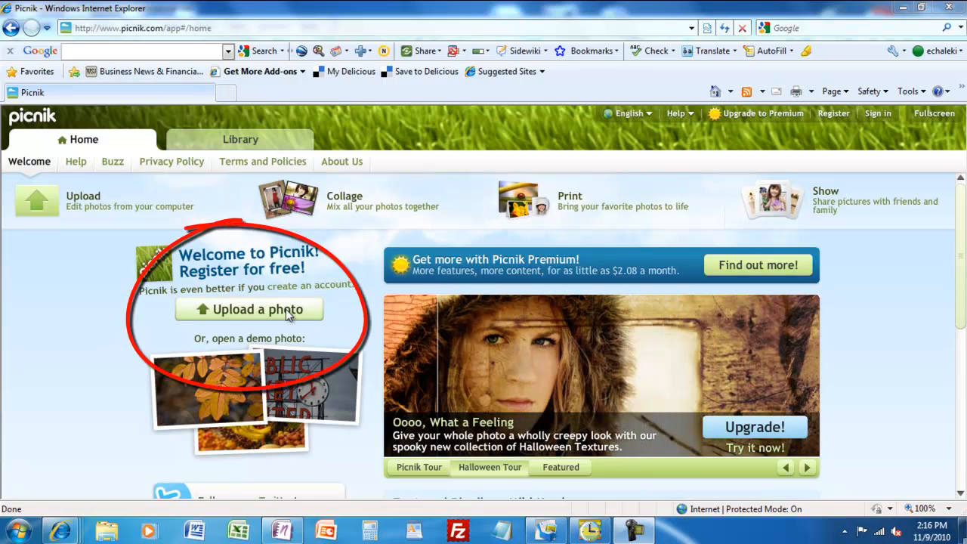
Upload the photo IMG_0039 from the Desktop for editing
click(289, 316)
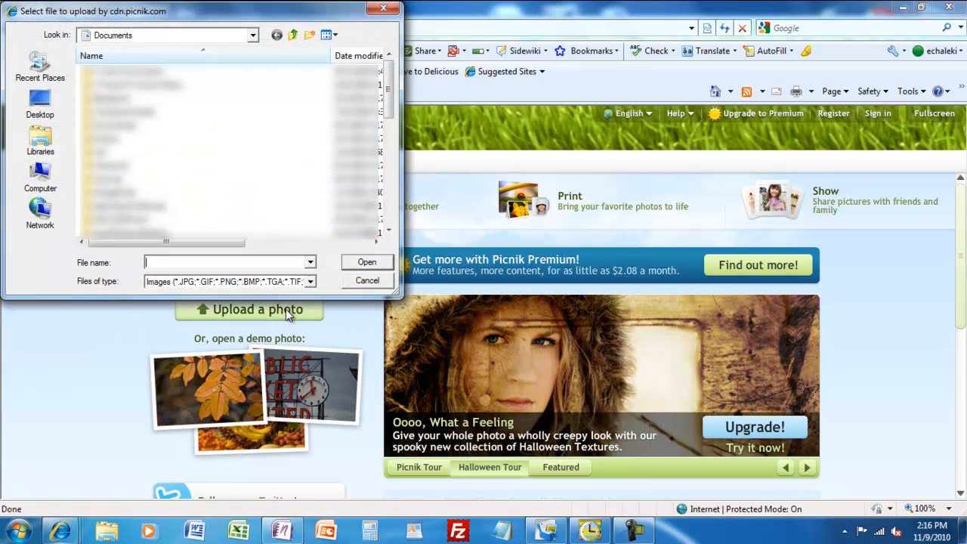
click(36, 105)
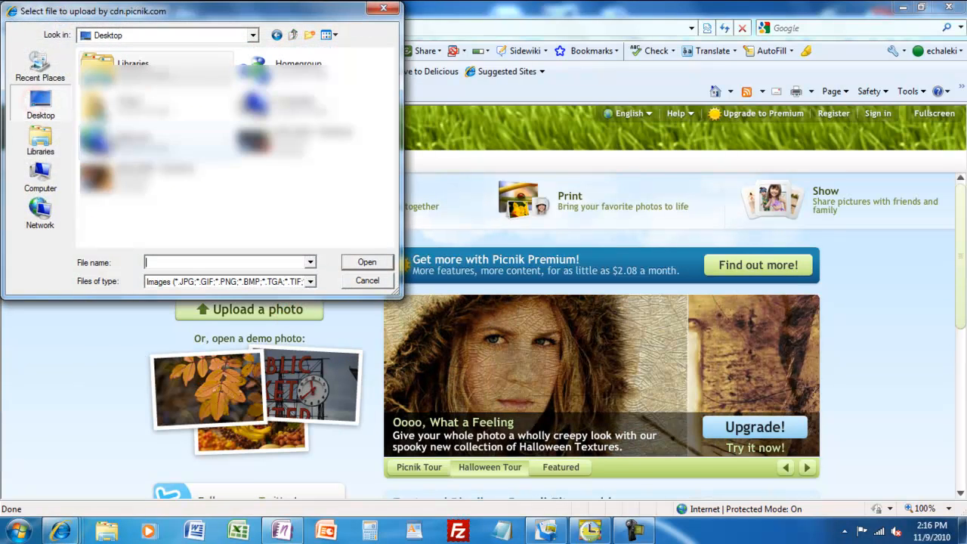
click(117, 173)
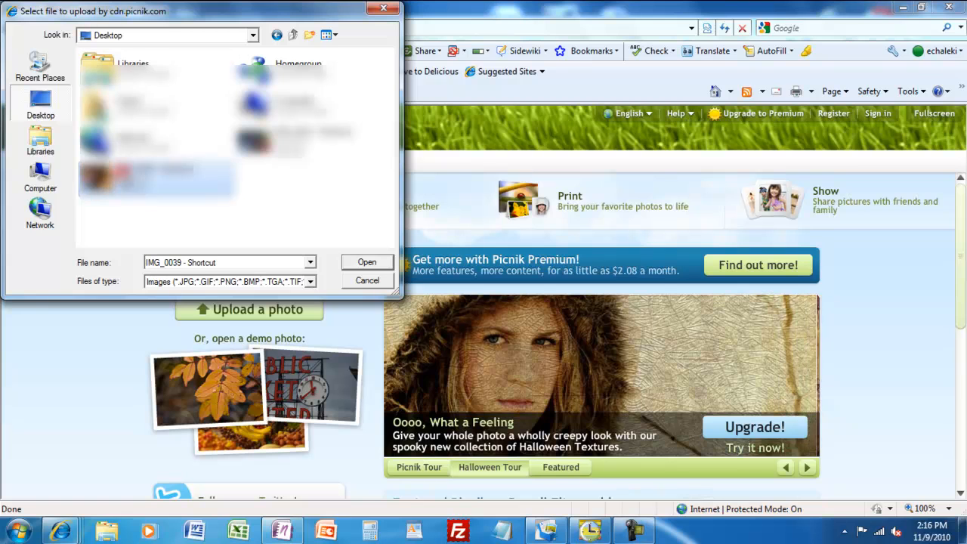
click(380, 262)
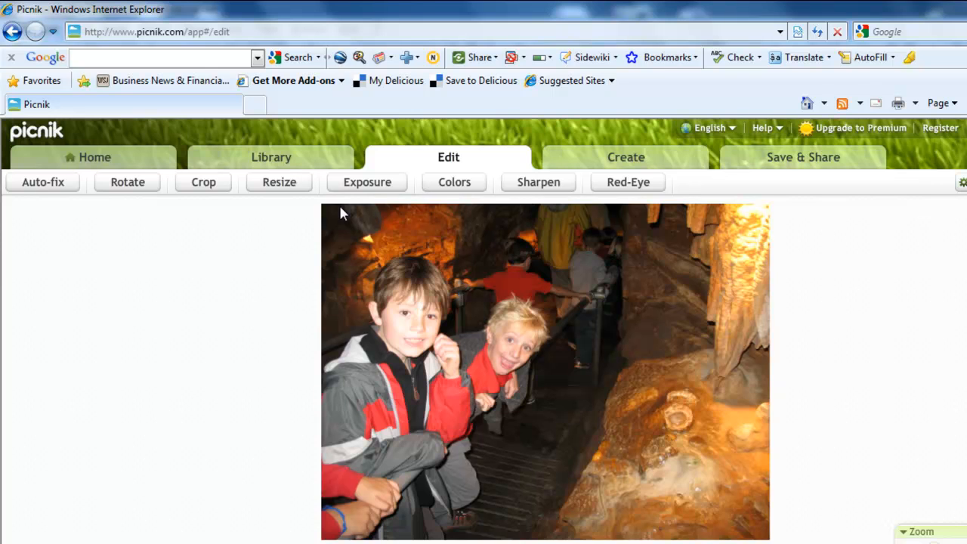
Start a crop and frame the two boys' faces with an area of about 1331 x 805 pixels
click(213, 187)
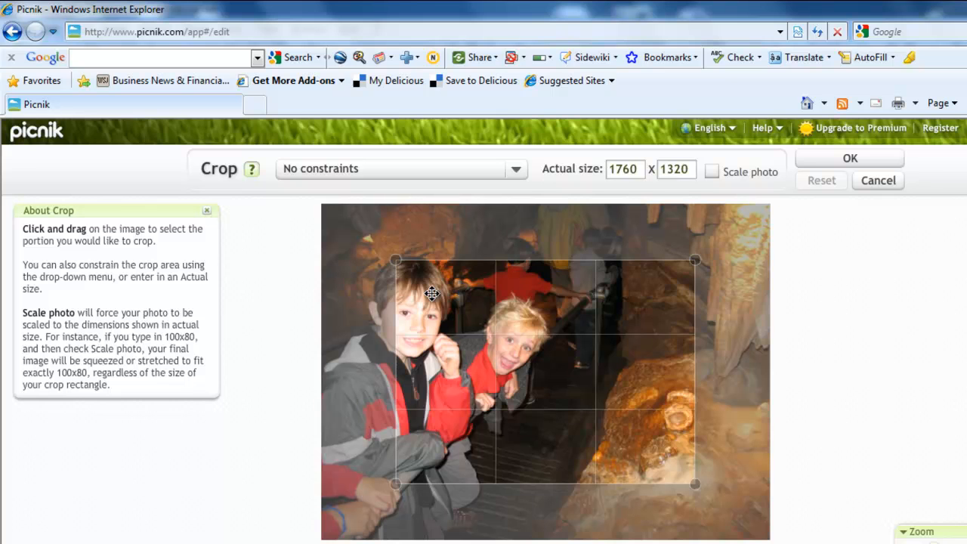
drag(430, 292, 397, 284)
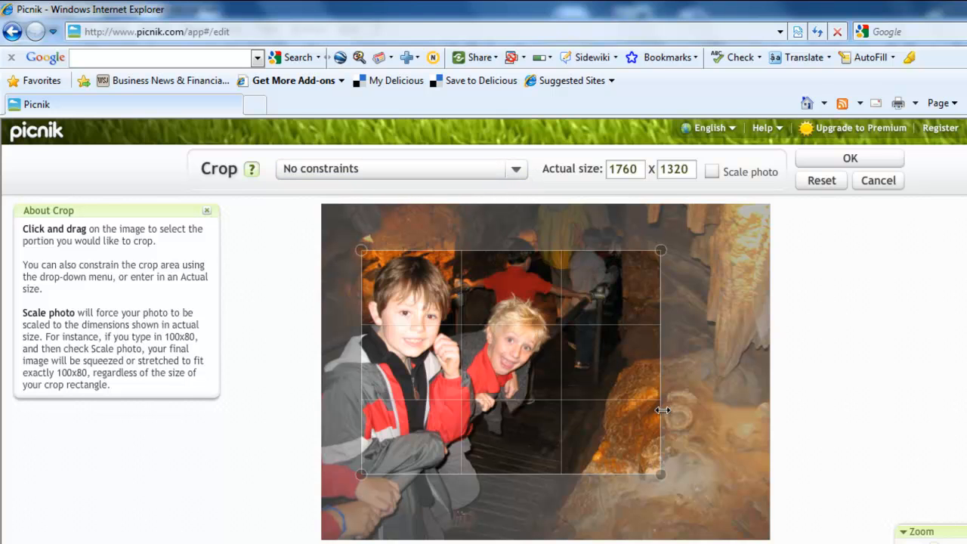
drag(657, 474, 584, 386)
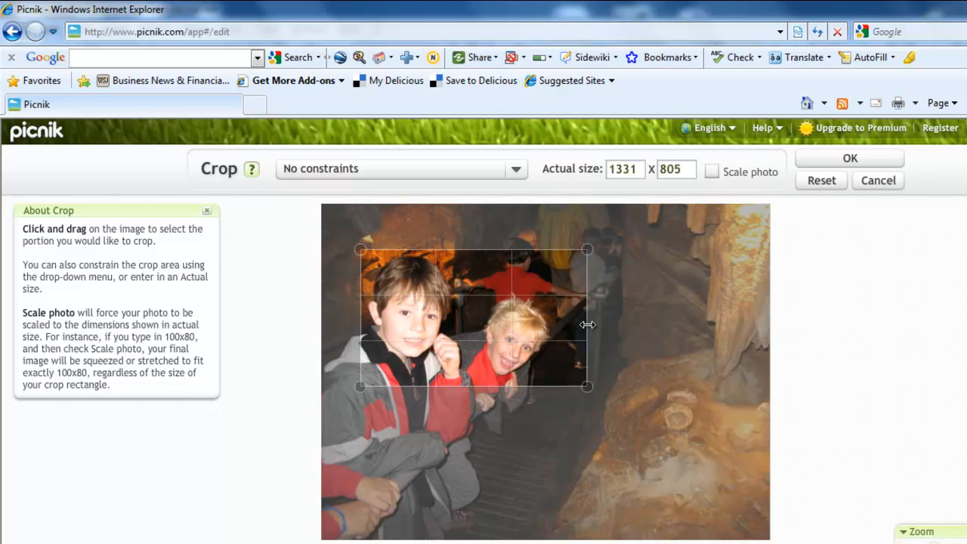
Constrain the crop to 8 x 10 and fit the frame around the two boys at about 1694 x 1355 pixels
click(518, 174)
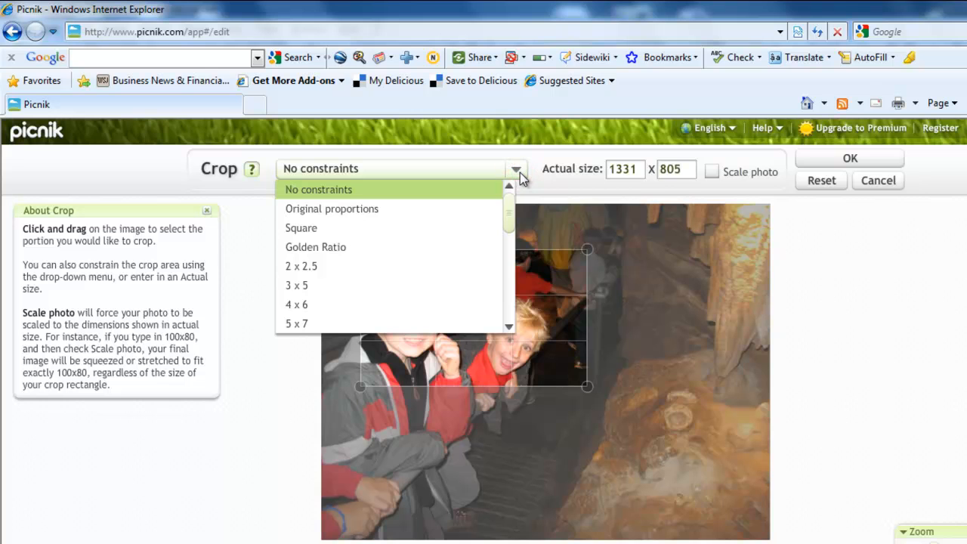
drag(509, 205, 510, 221)
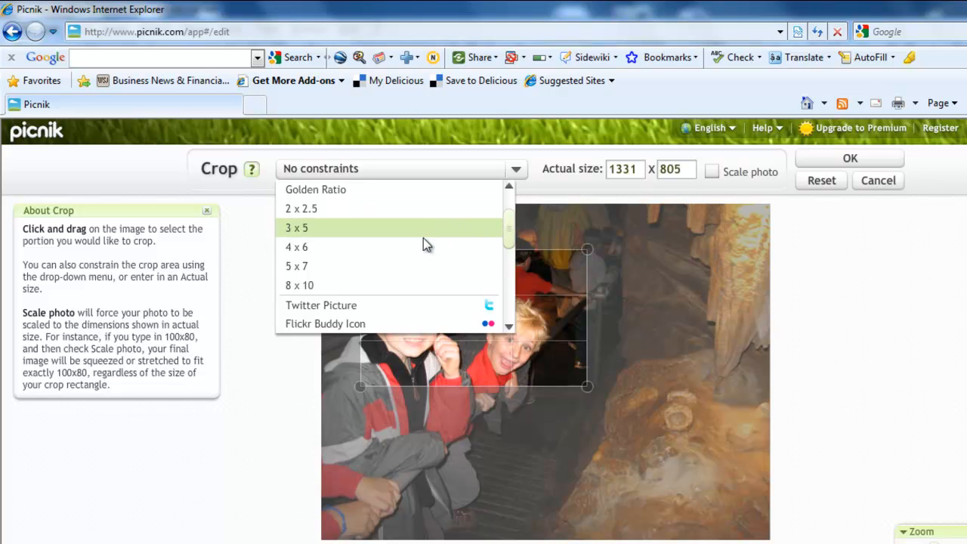
click(394, 285)
drag(496, 317, 463, 337)
drag(524, 438, 652, 501)
drag(575, 403, 538, 413)
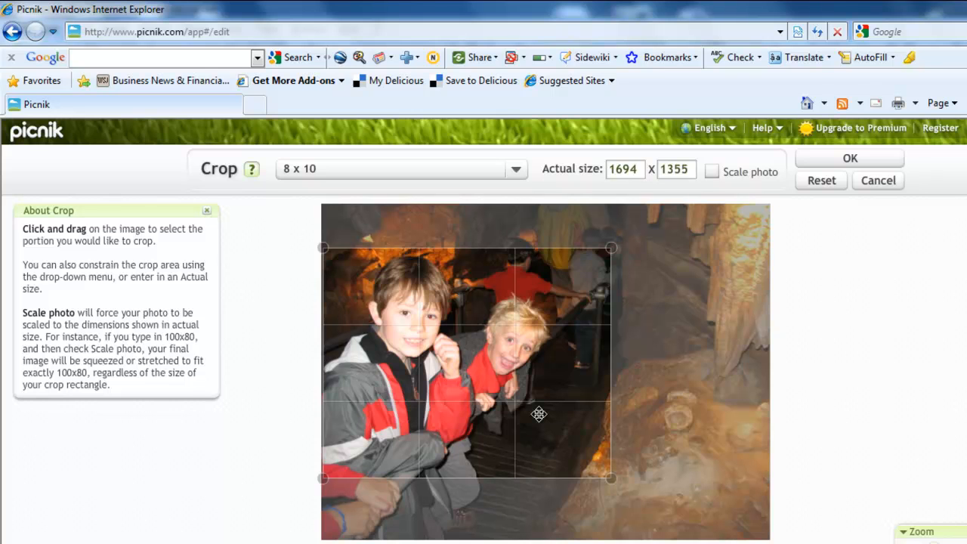
Remove the crop constraint, stretch the frame across the photo's full width to about 2626 x 1242 pixels, and apply the crop
click(517, 170)
drag(514, 246, 512, 200)
click(450, 190)
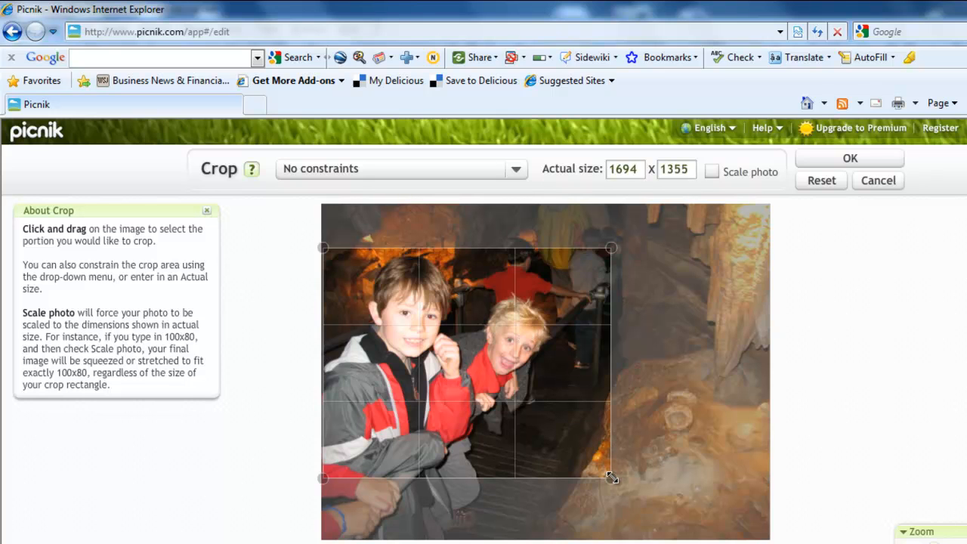
drag(612, 476, 774, 461)
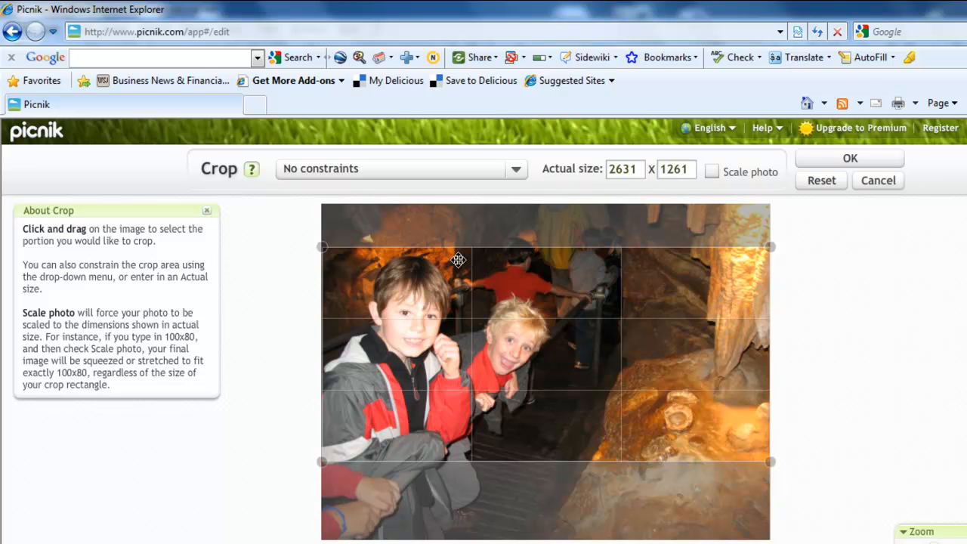
drag(321, 247, 323, 251)
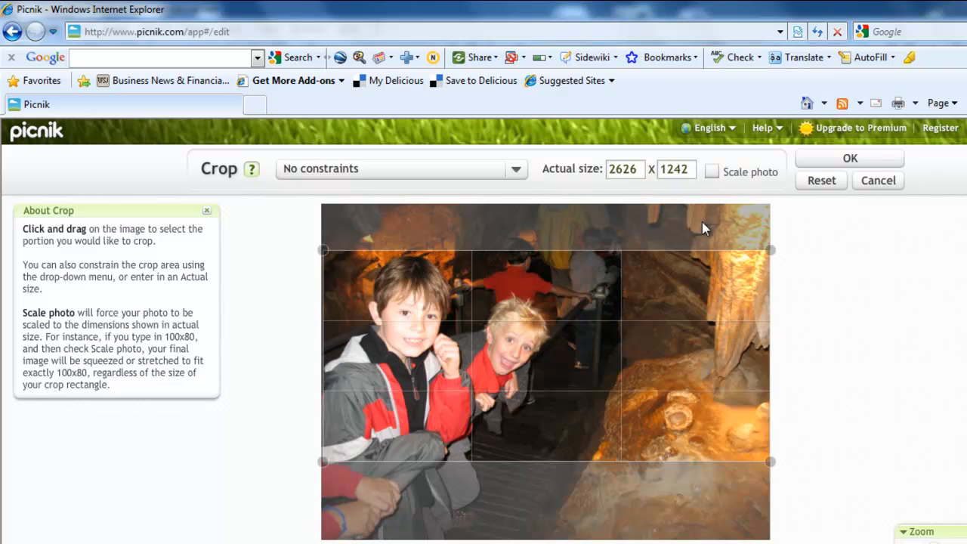
click(849, 159)
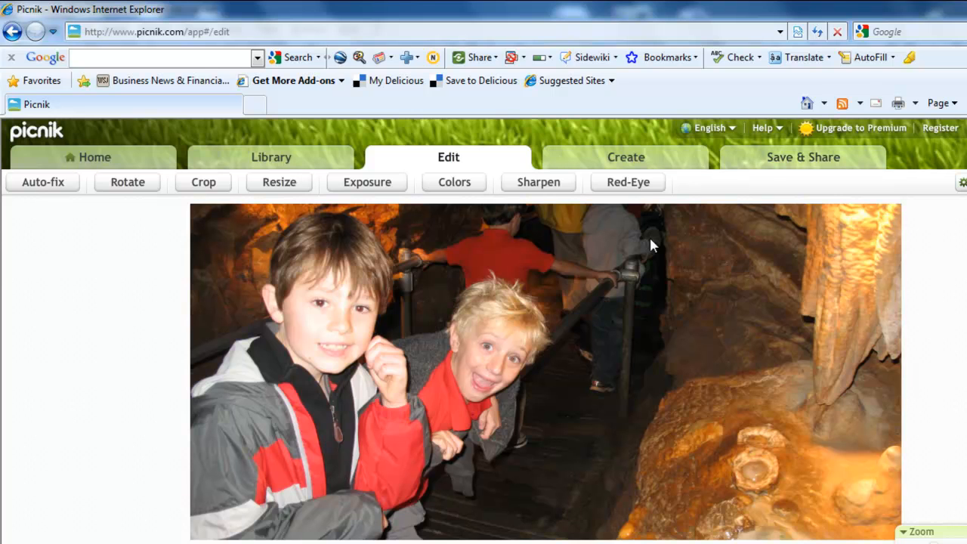
Fix the red-eye in both eyes of the two boys in front and apply Auto-fix to the photo
click(642, 185)
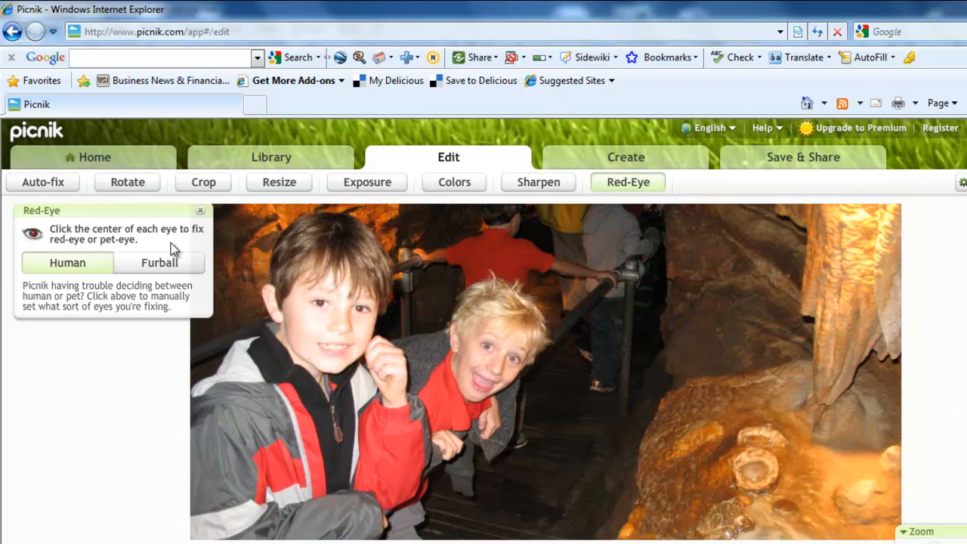
click(319, 303)
click(320, 303)
click(319, 303)
click(359, 308)
click(364, 309)
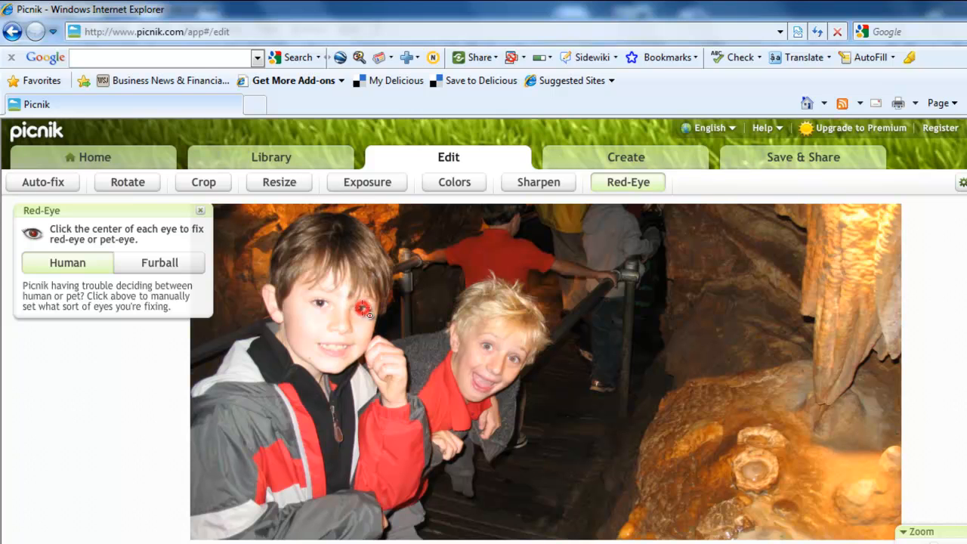
click(488, 347)
click(513, 360)
click(38, 181)
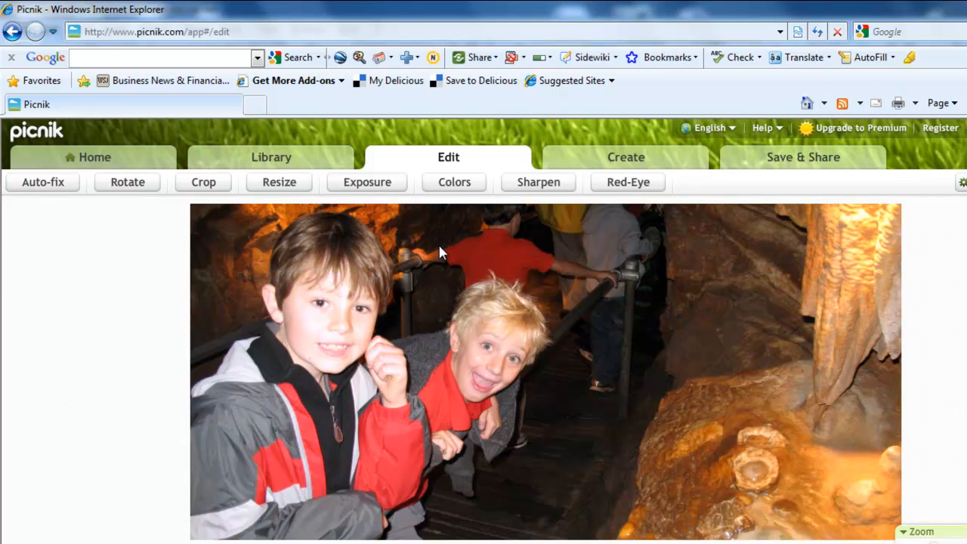
Try an exposure of 42 with a contrast of 57 on the photo, and discard the adjustment
click(380, 185)
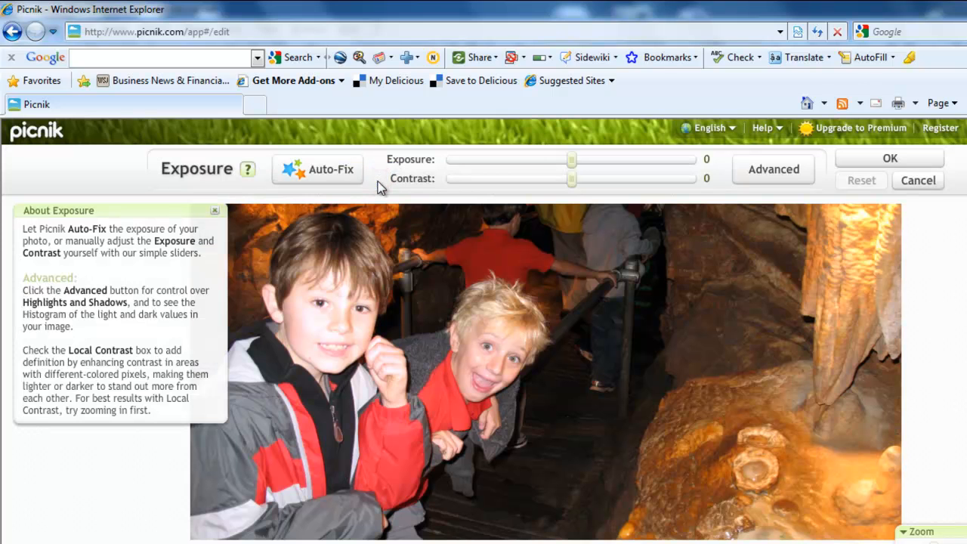
drag(571, 161, 626, 163)
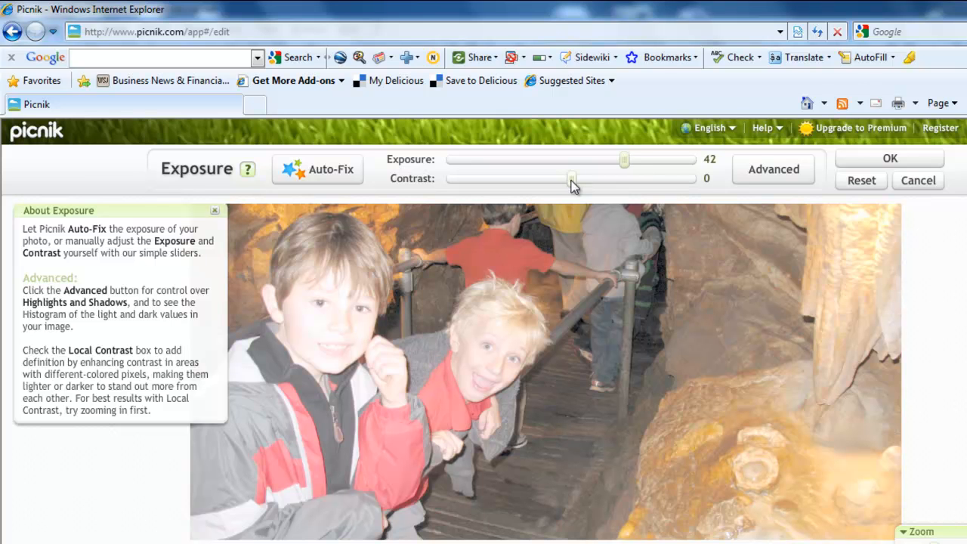
mouse_move(572, 180)
mouse_down()
mouse_move(521, 181)
mouse_move(554, 180)
mouse_up()
drag(629, 179, 640, 195)
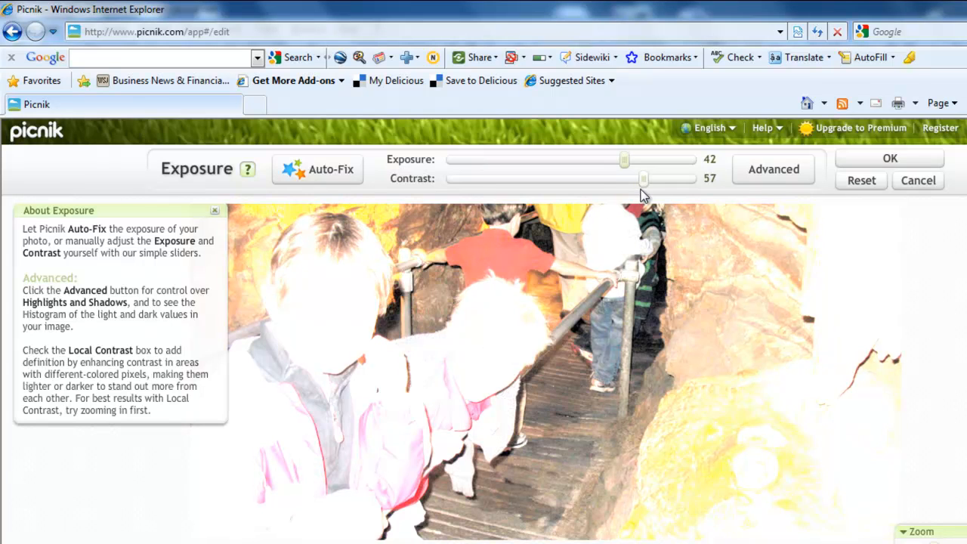
click(906, 182)
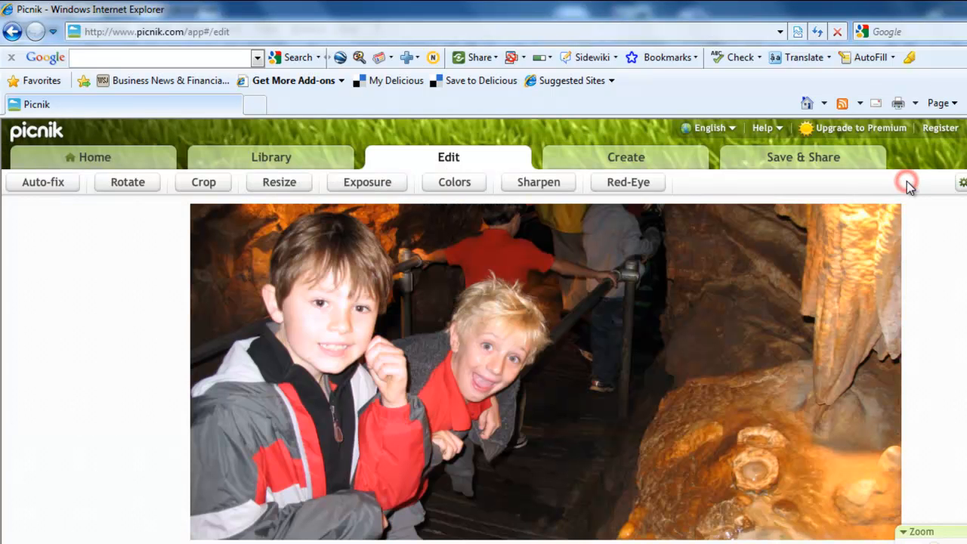
Try a saturation of 65 with a temperature of 29 on the photo's colors, and discard the adjustment
click(461, 185)
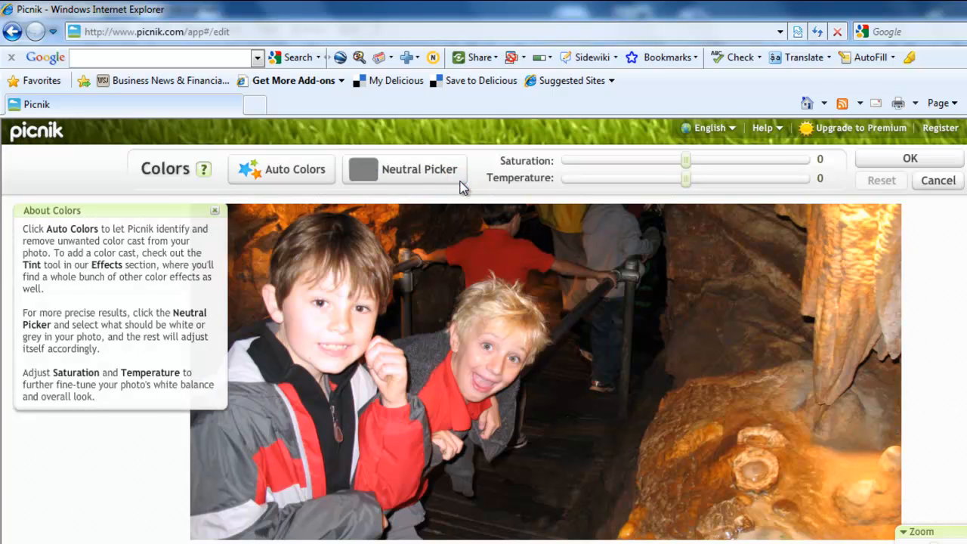
drag(684, 166, 767, 162)
drag(683, 185, 716, 196)
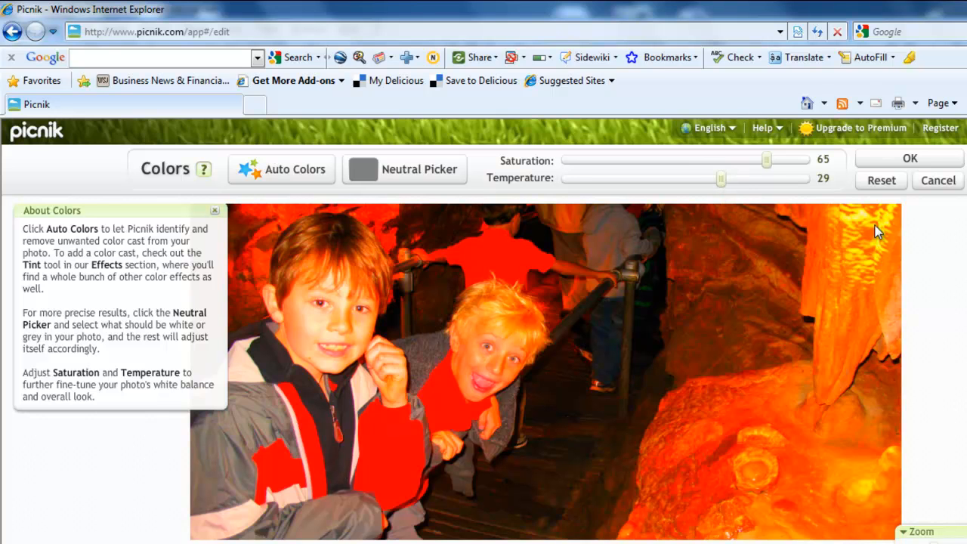
click(937, 180)
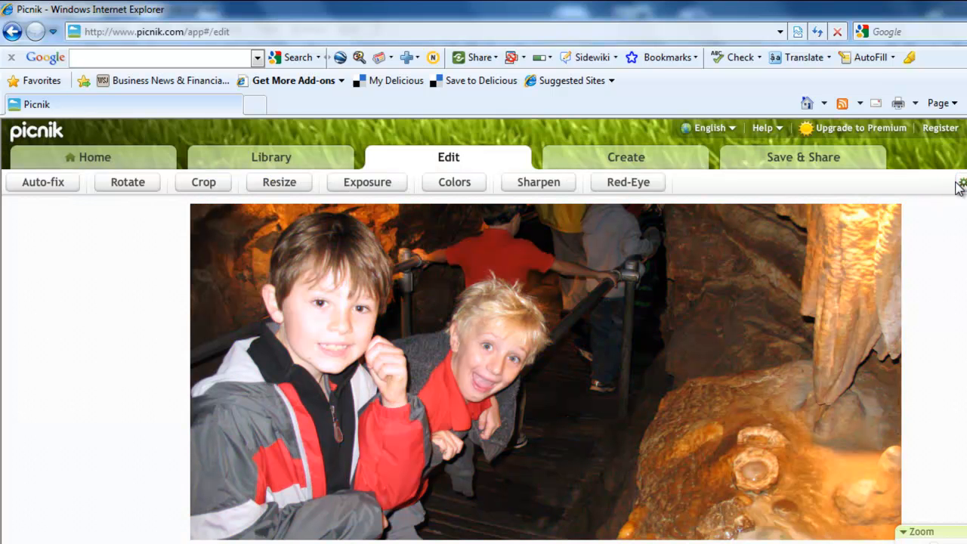
Try sharpening the photo with a sharpness of 26, and discard the adjustment
click(552, 184)
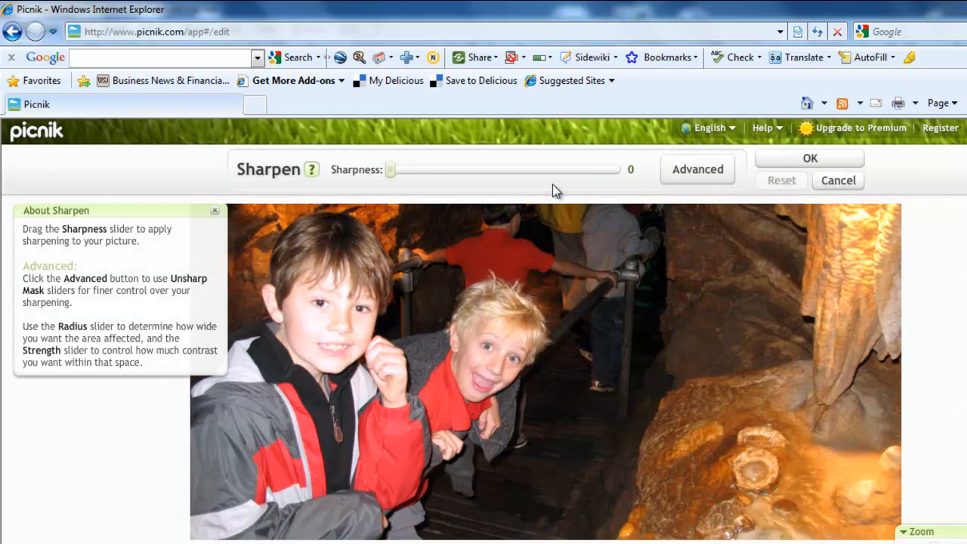
drag(394, 168, 536, 181)
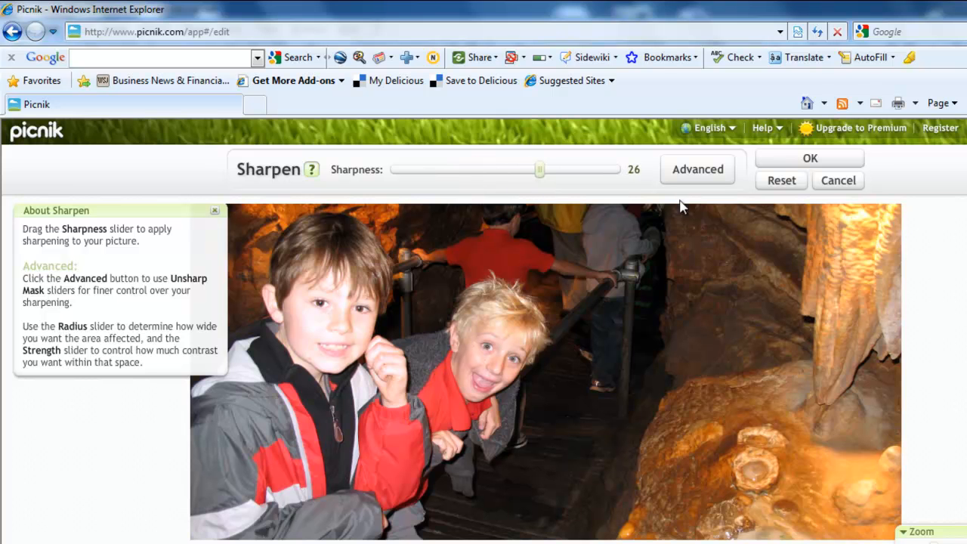
click(841, 181)
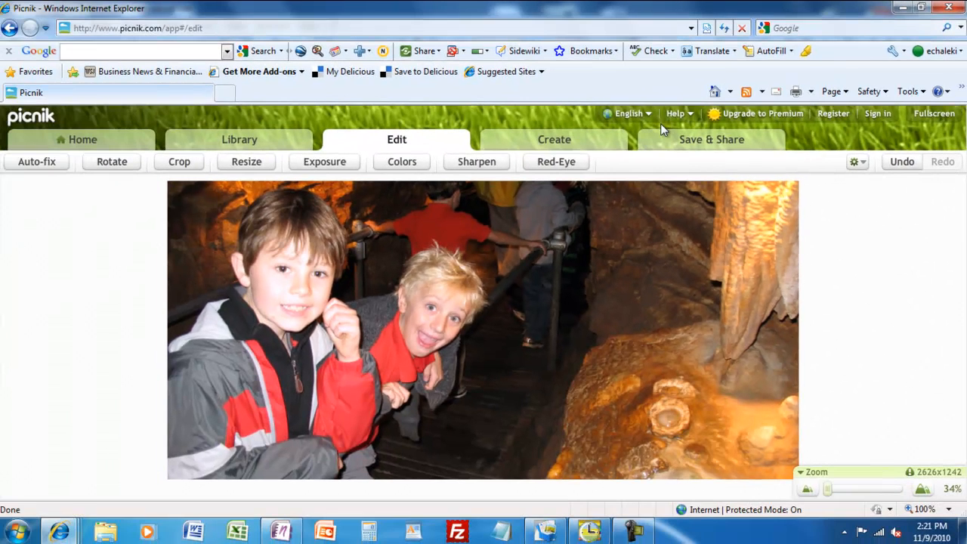
View the creative effects on offer and set the file name for saving the photo to "Luray Cavern"
click(566, 142)
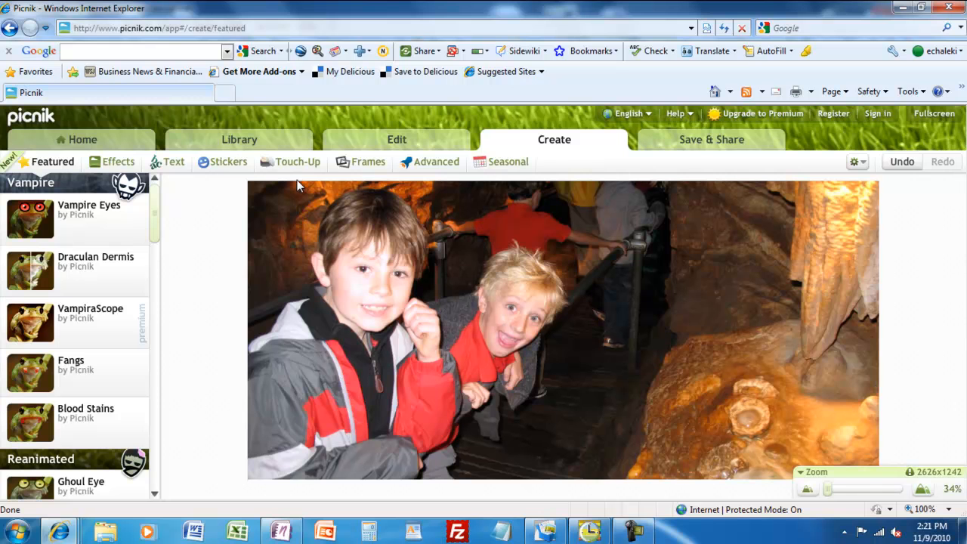
click(734, 139)
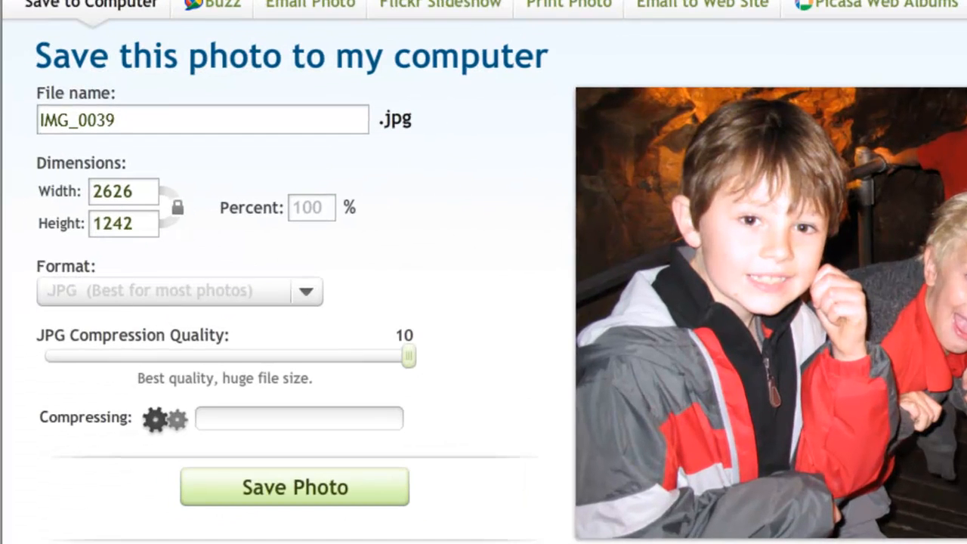
click(236, 125)
key(BackSpace)
key(BackSpace)
key(BackSpace)
key(BackSpace)
key(BackSpace)
key(BackSpace)
key(BackSpace)
key(BackSpace)
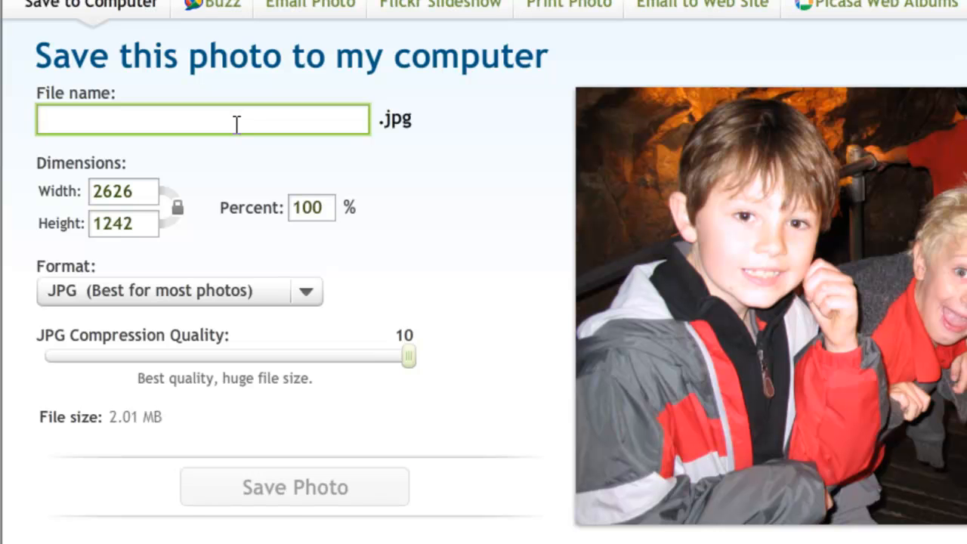
text(Luray Cavern)
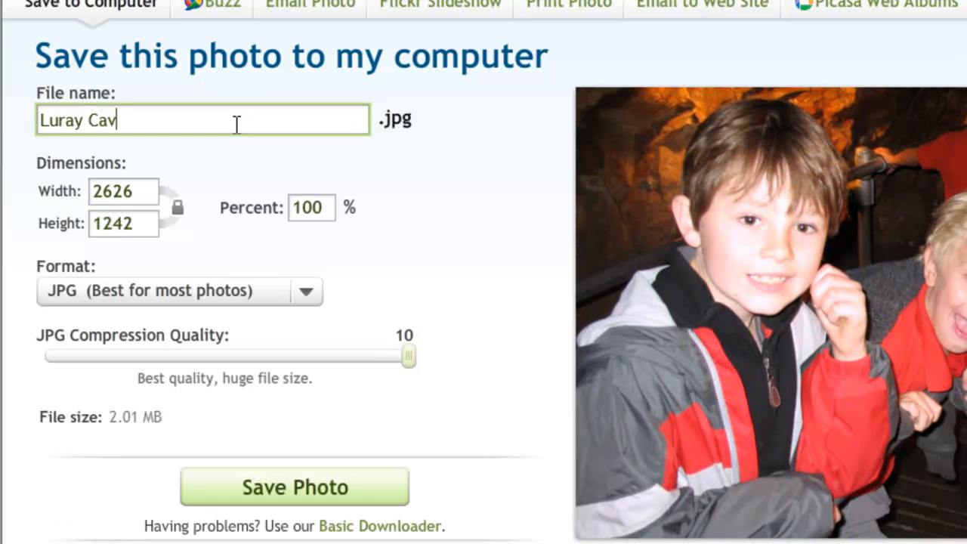
Choose JPG as the save format and try a compression quality of 3 before returning it to 10
click(306, 294)
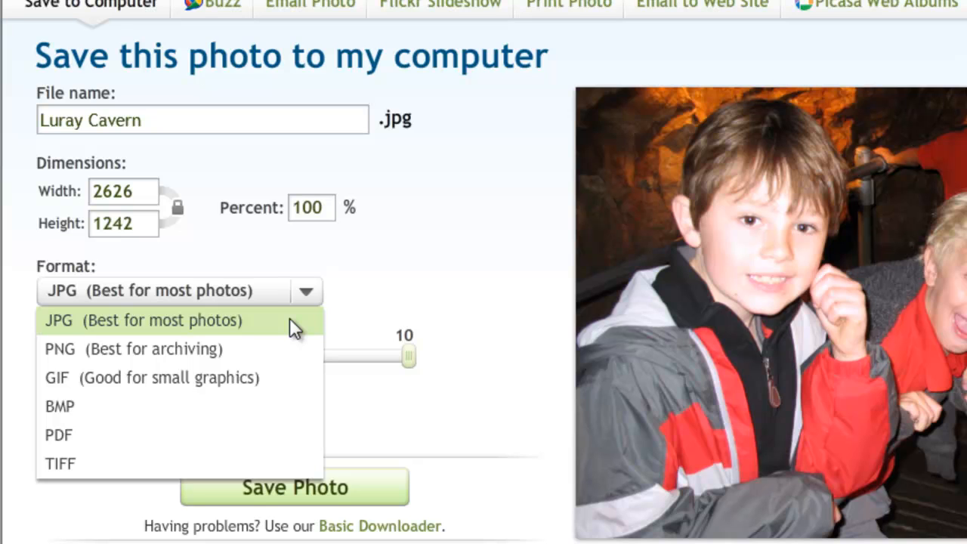
click(288, 318)
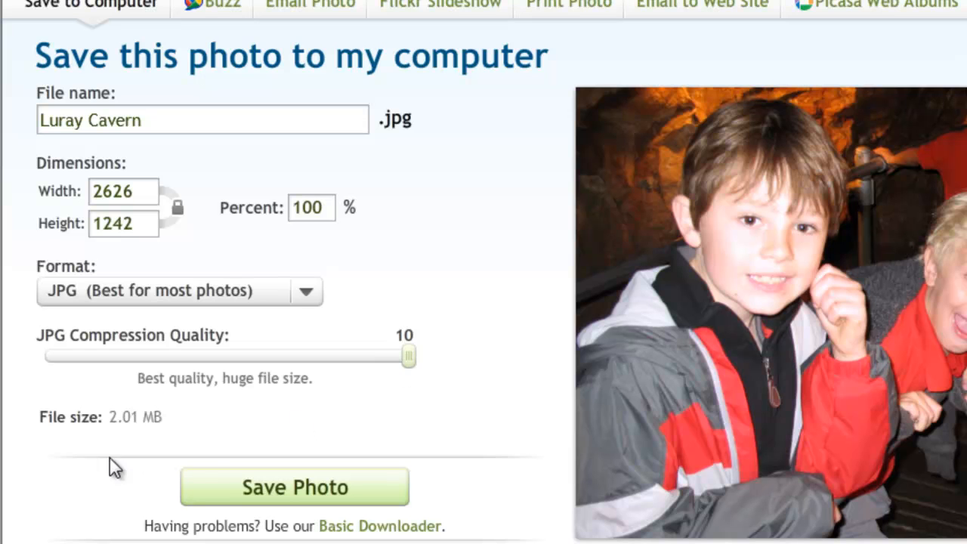
drag(408, 356, 121, 357)
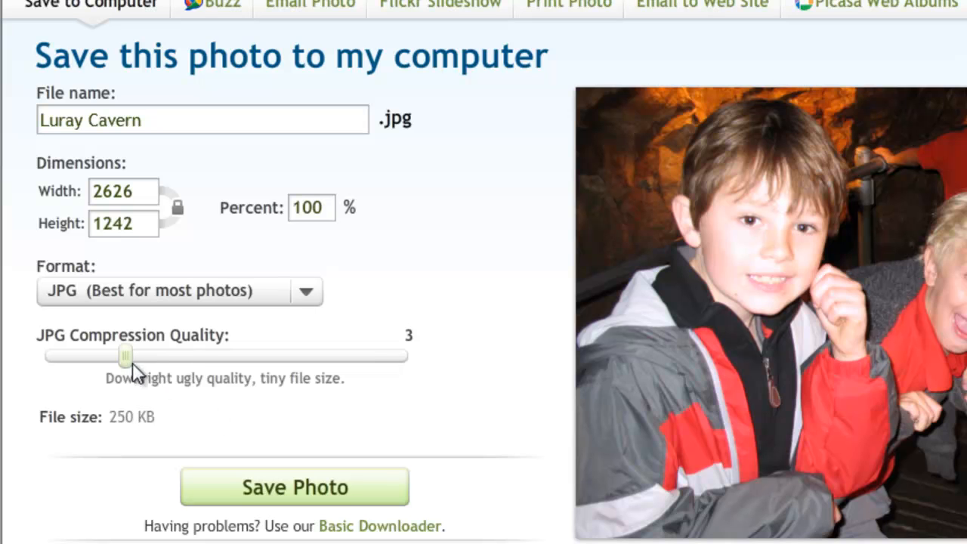
drag(125, 357, 404, 367)
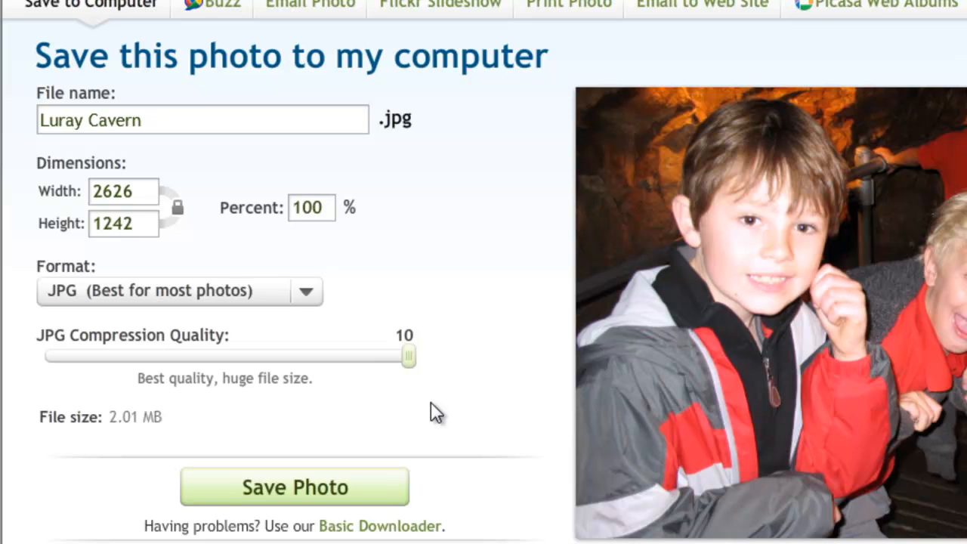
Save the photo as Luray Cavern in the Picnik folder on the computer
click(320, 486)
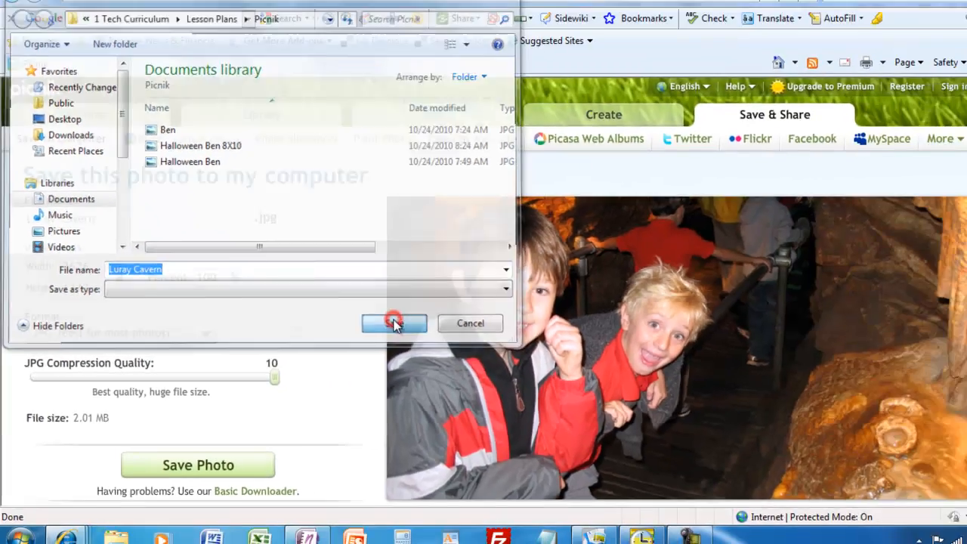
click(589, 279)
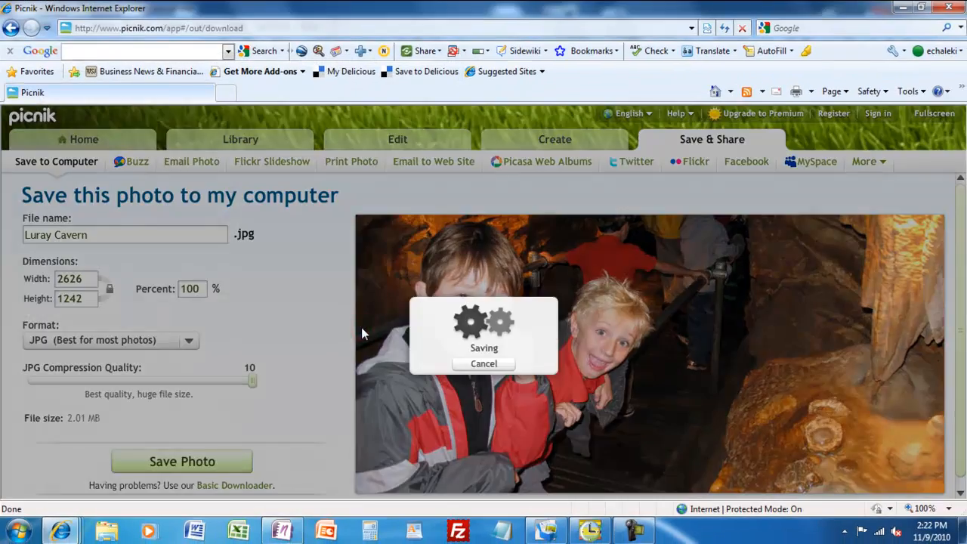